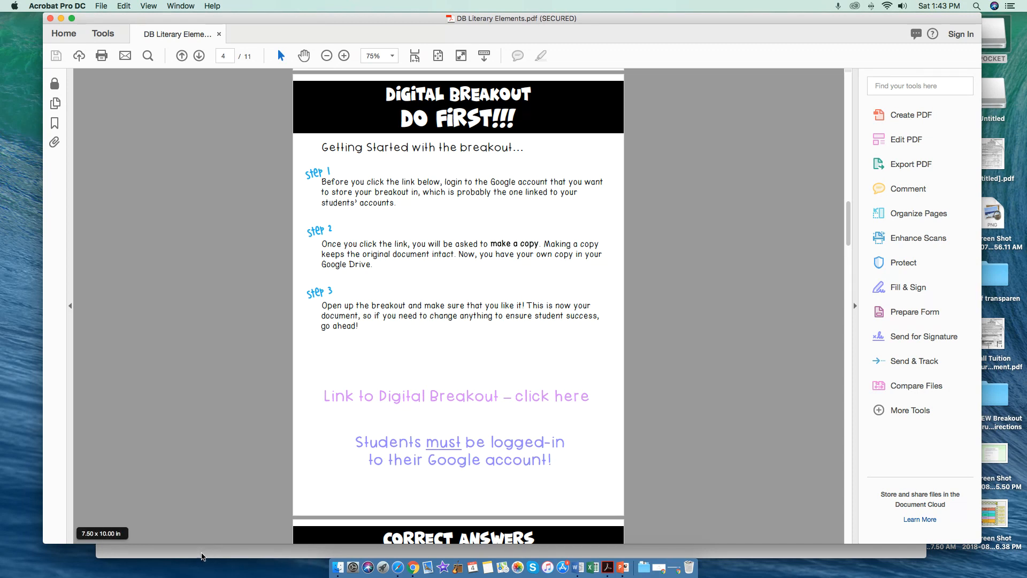
Step: Switch to Safari and make a Google Drive copy of the Can You Escape The Plot?? form
left_click(127, 552)
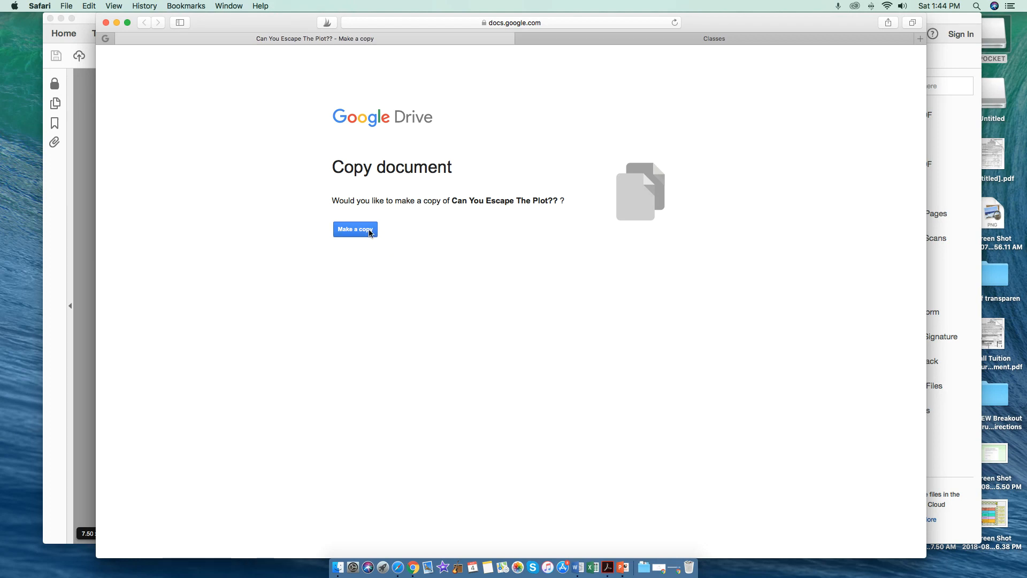
left_click(364, 231)
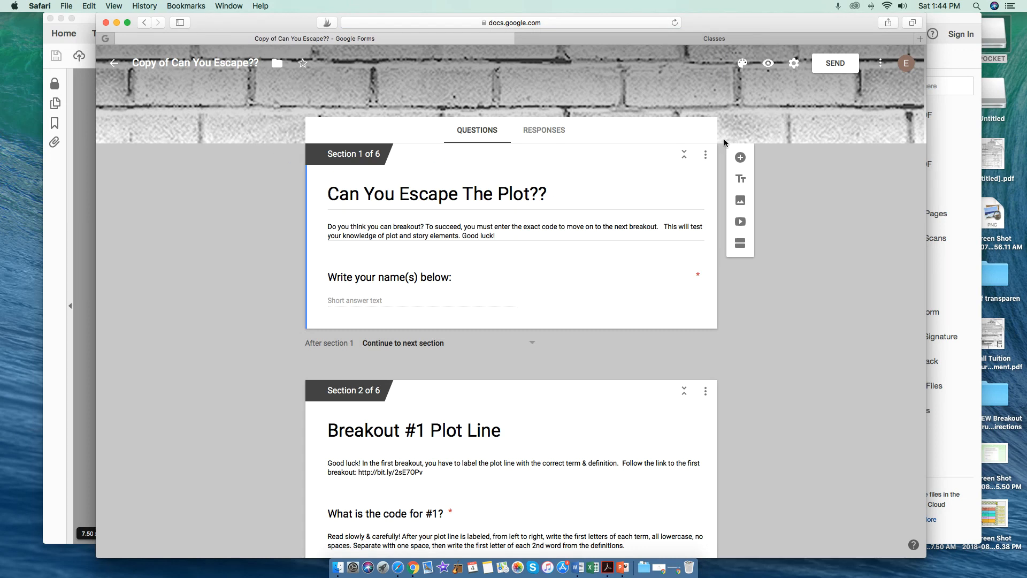
Step: Look through all six sections of the copied form and check its full edit address
scroll(444, 195, "down", 5)
scroll(463, 198, "down", 8)
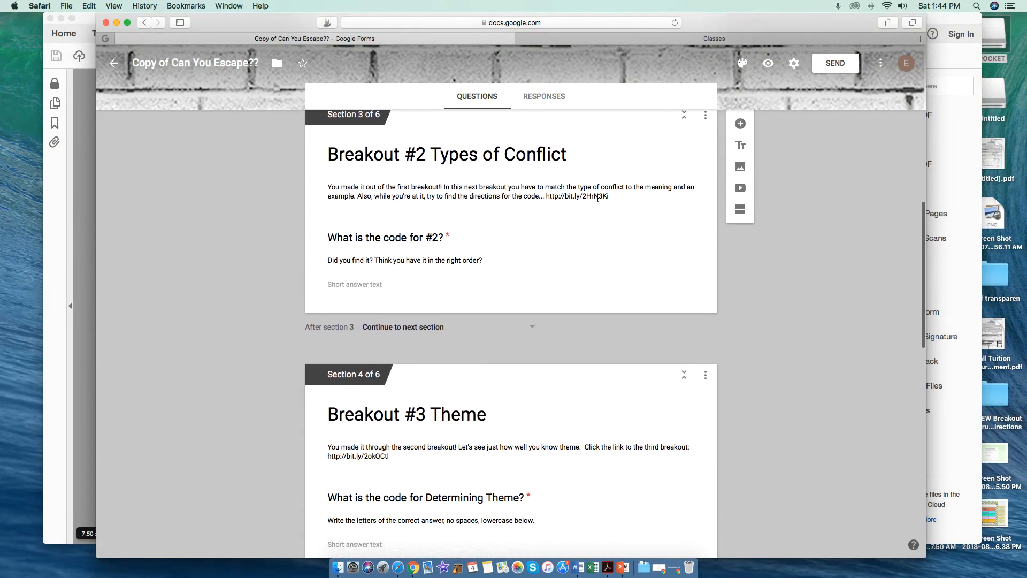
scroll(595, 199, "down", 20)
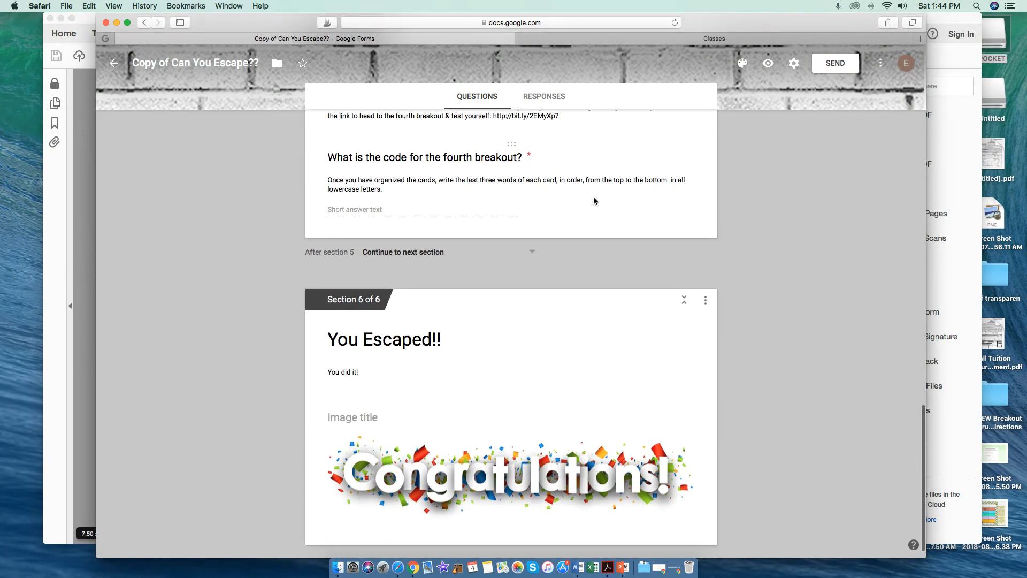
scroll(593, 201, "up", 9)
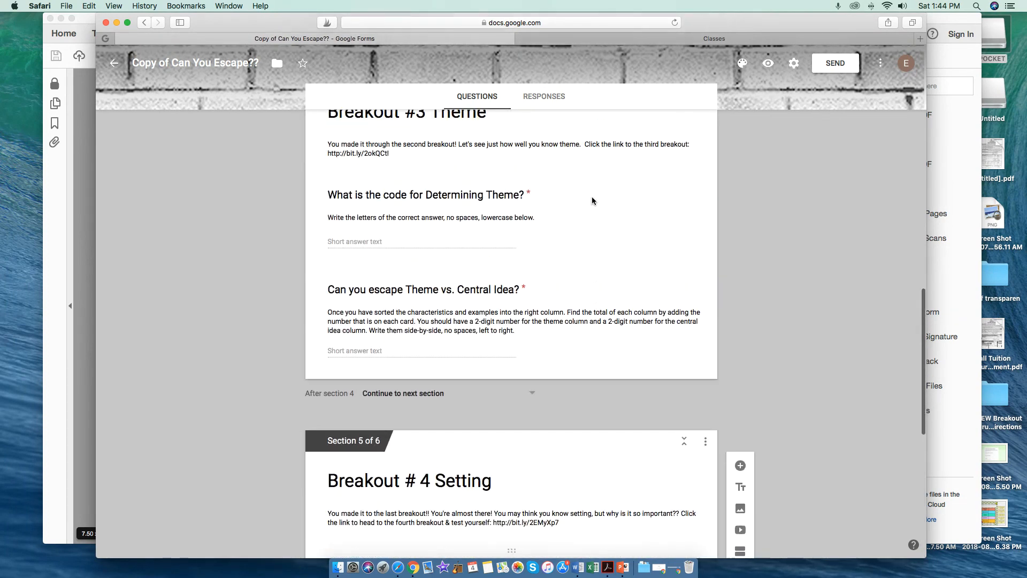
scroll(592, 201, "up", 20)
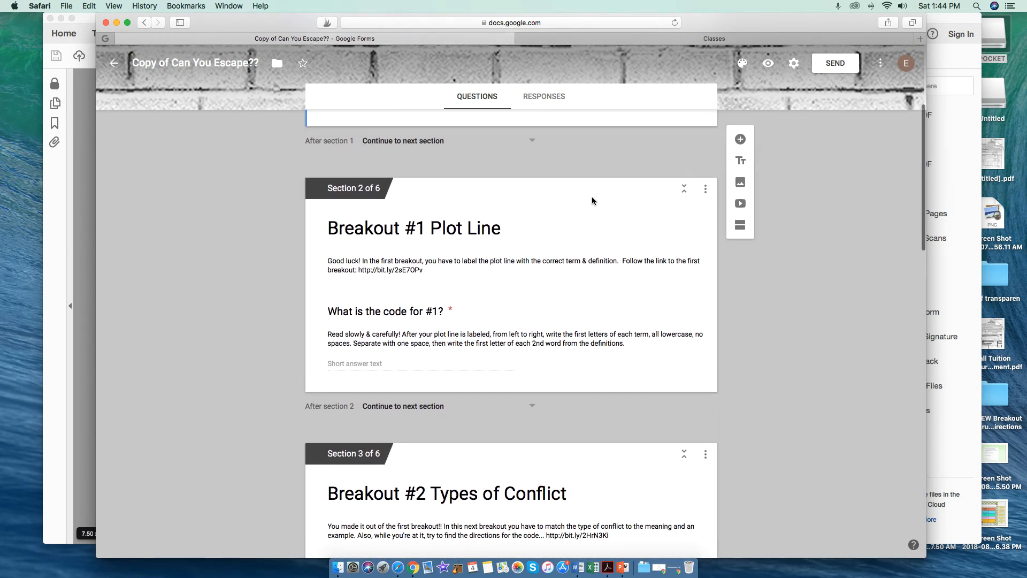
scroll(591, 200, "up", 5)
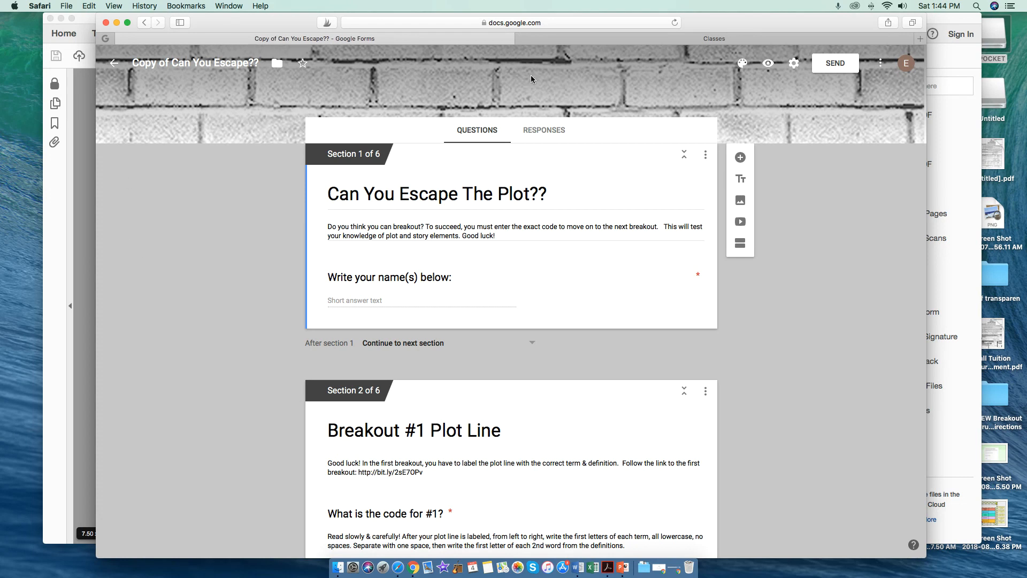
left_click(515, 24)
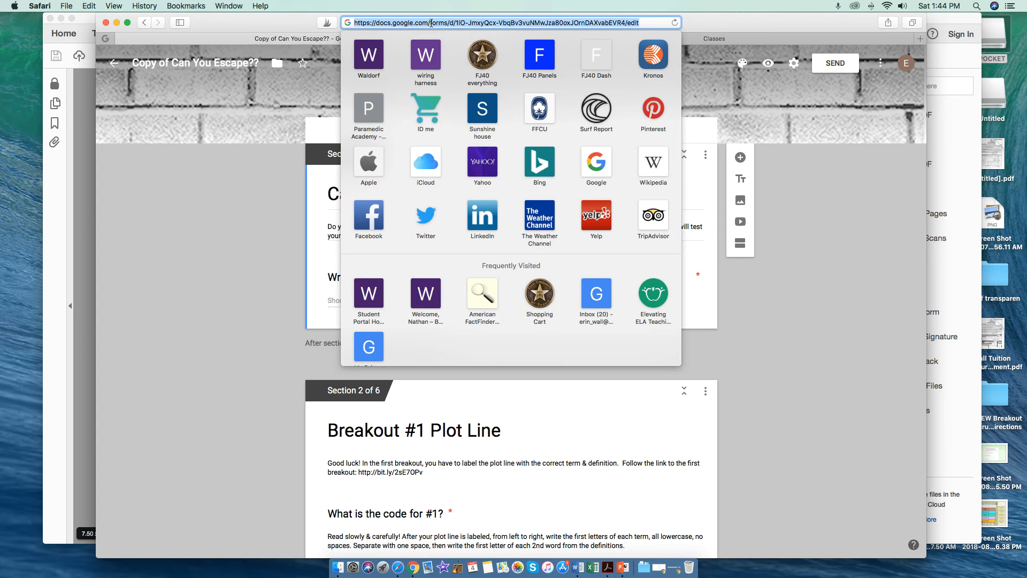
left_click(835, 204)
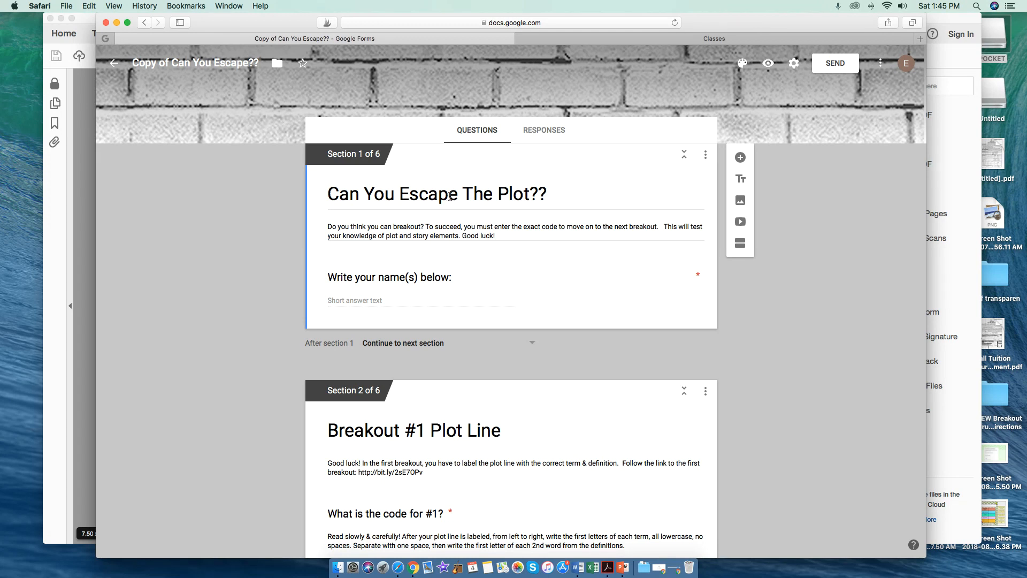
Step: Open the "What is the code for #1?" question in the Breakout #1 Plot Line section to examine its answer validation
scroll(535, 182, "down", 3)
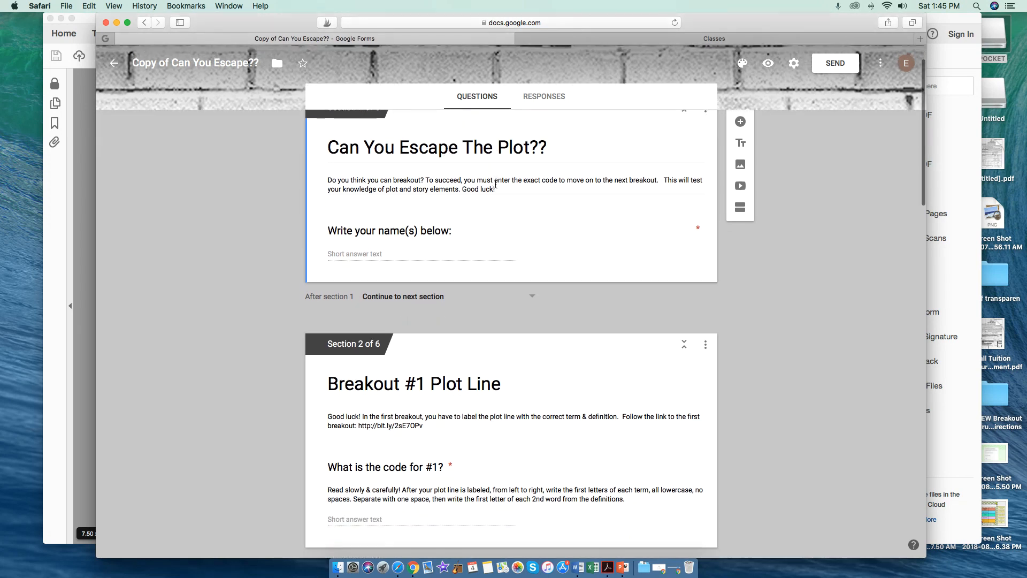
scroll(535, 178, "down", 2)
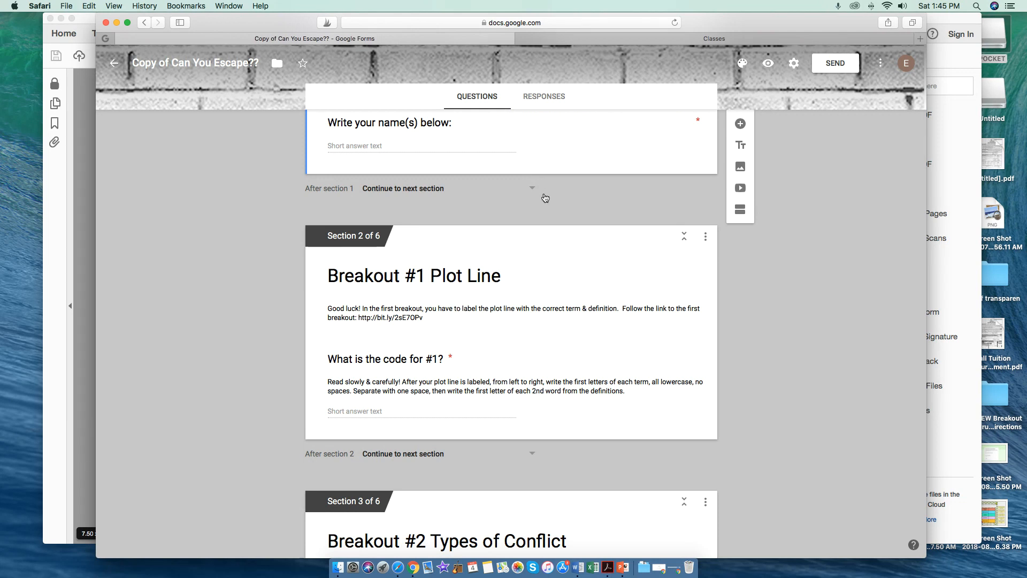
scroll(544, 198, "down", 1)
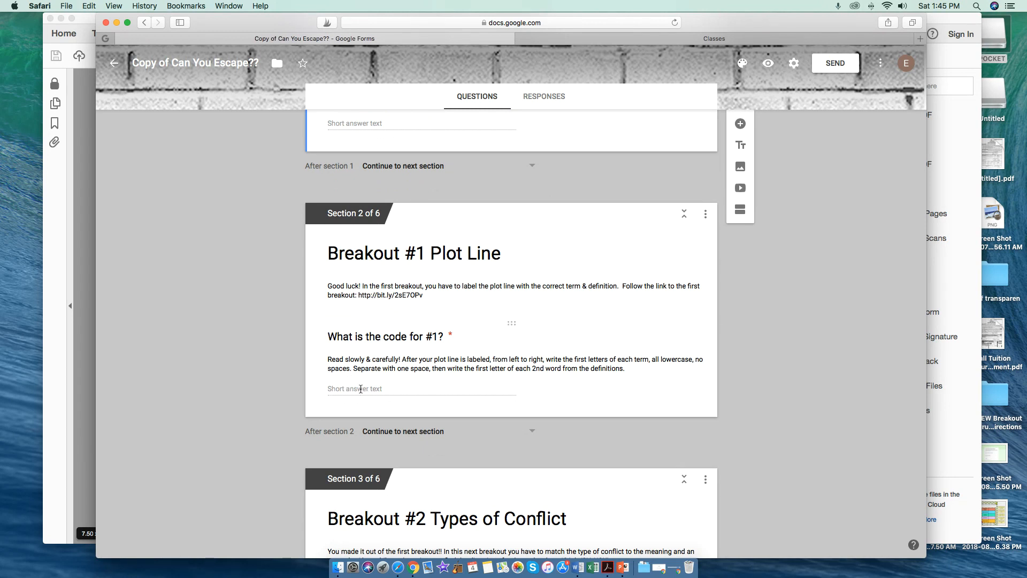
left_click(361, 392)
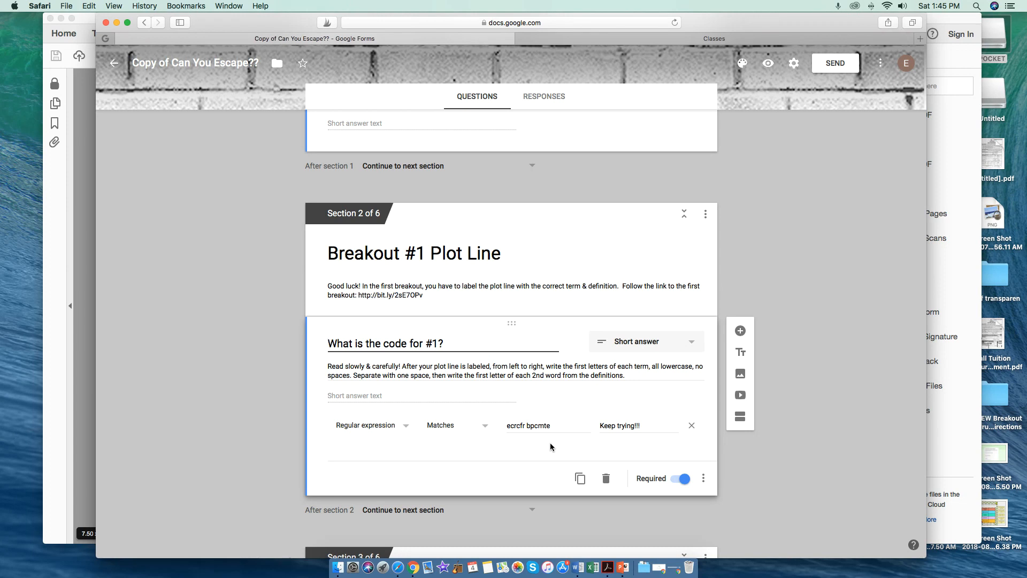
scroll(551, 445, "down", 1)
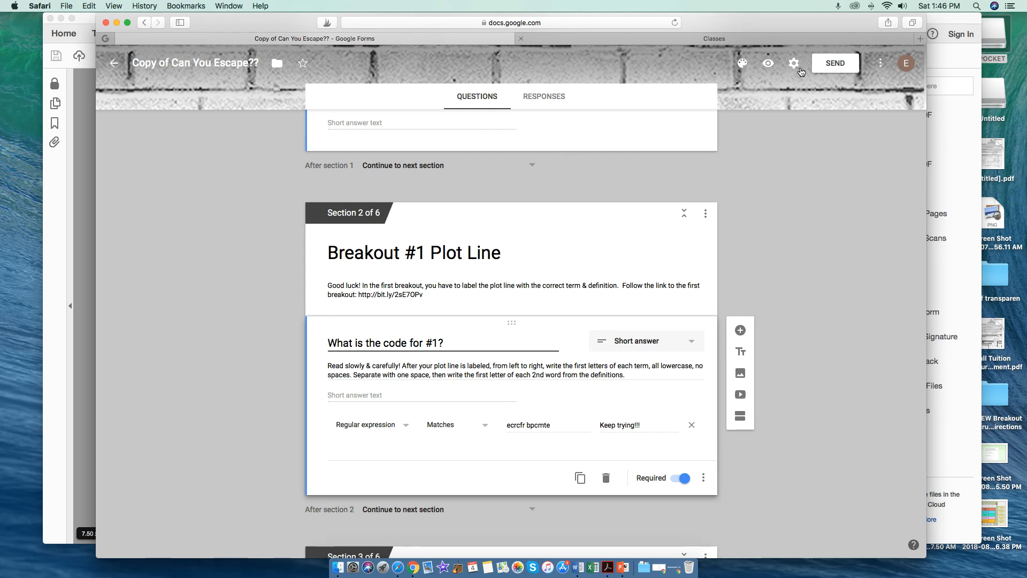
Step: In the Elevating ELA class in Google Classroom, create an assignment titled "Literary Elements Digital Breakout"
left_click(639, 42)
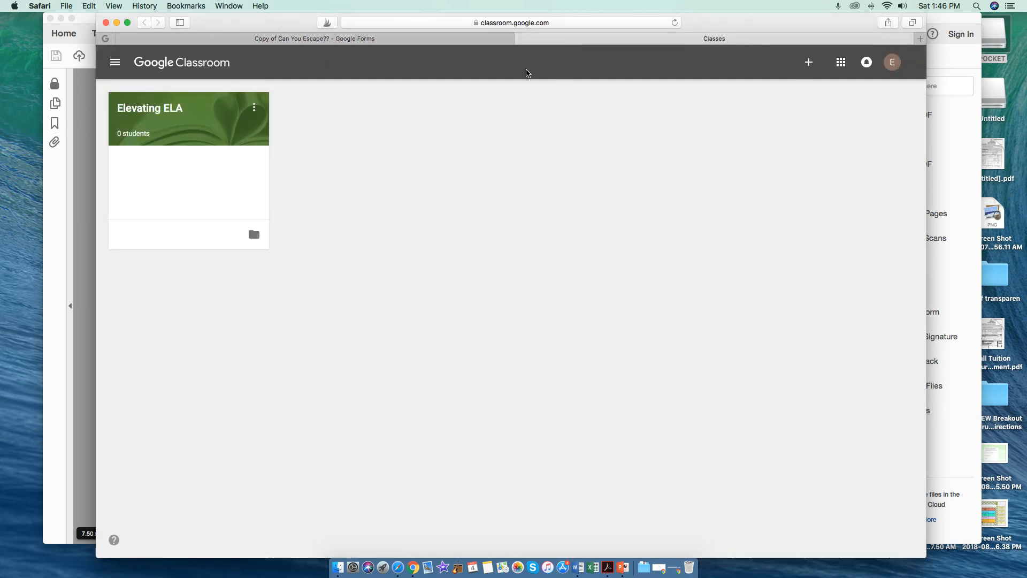
left_click(154, 112)
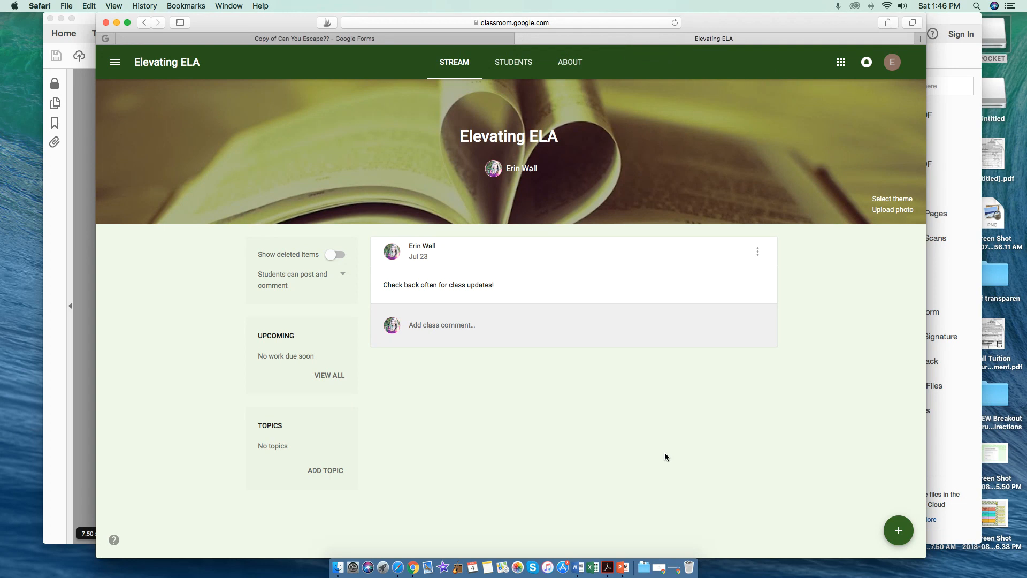
mouse_move(899, 531)
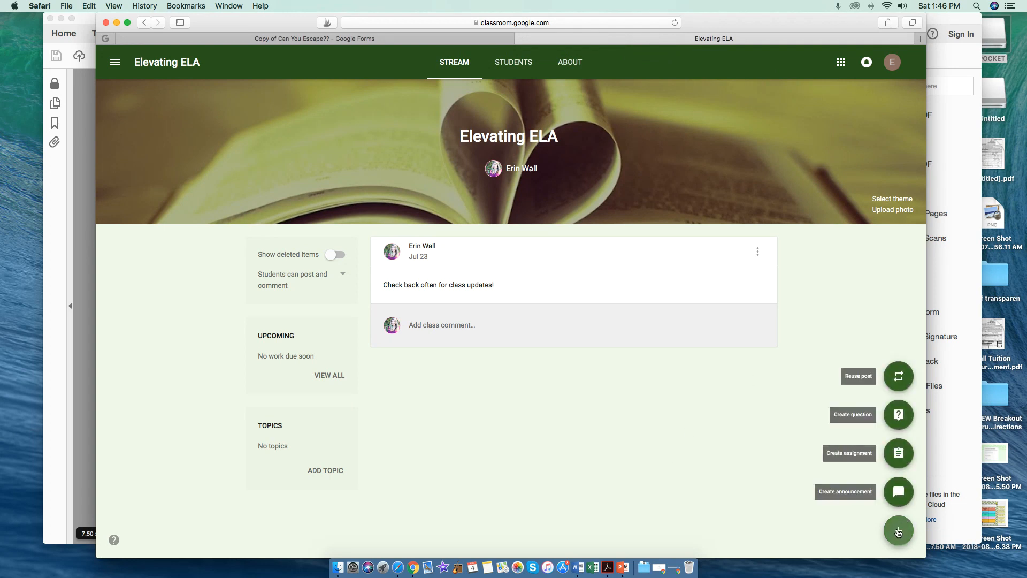
left_click(898, 453)
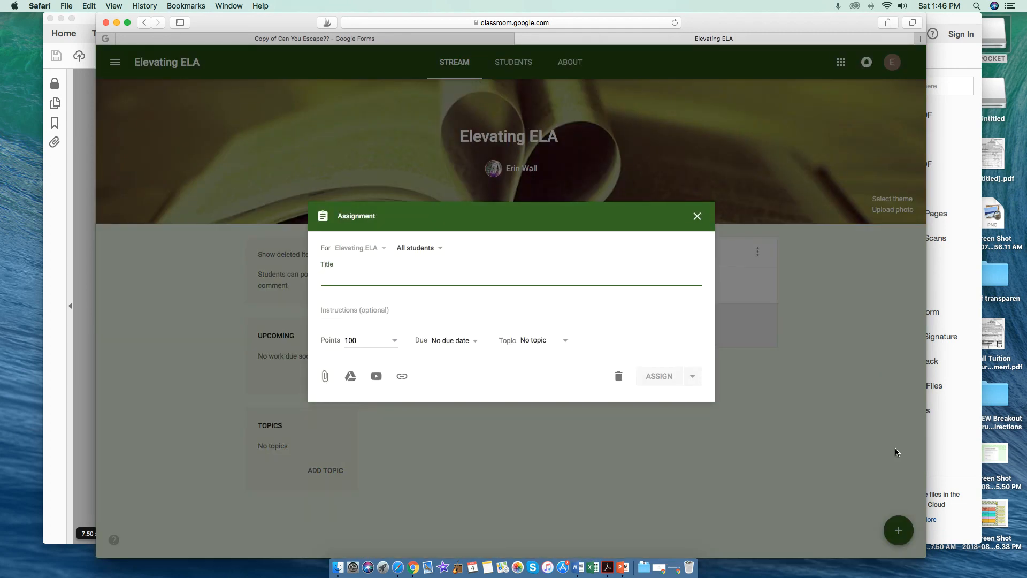
type("Literary Elem")
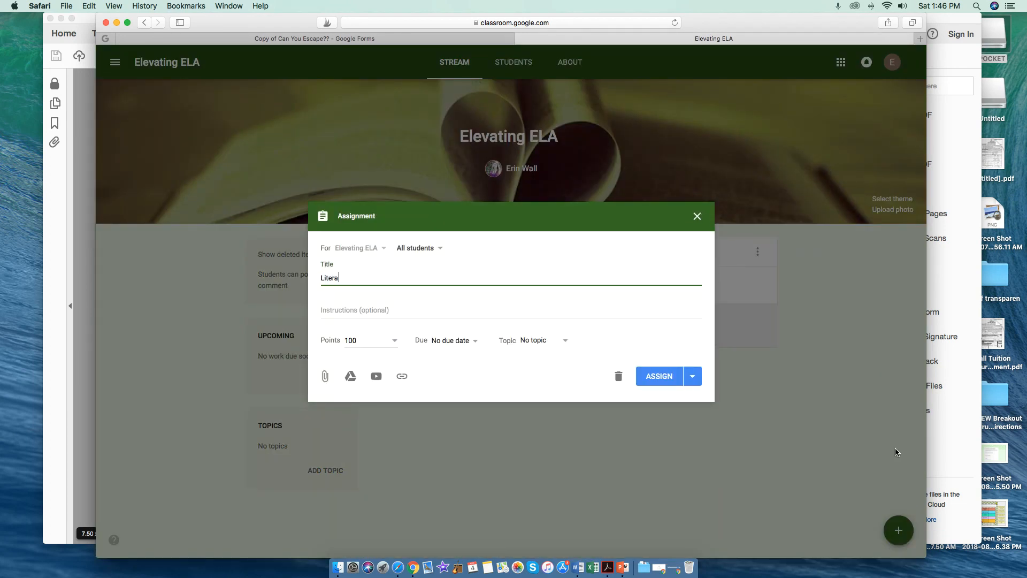
type("Digital Breakout")
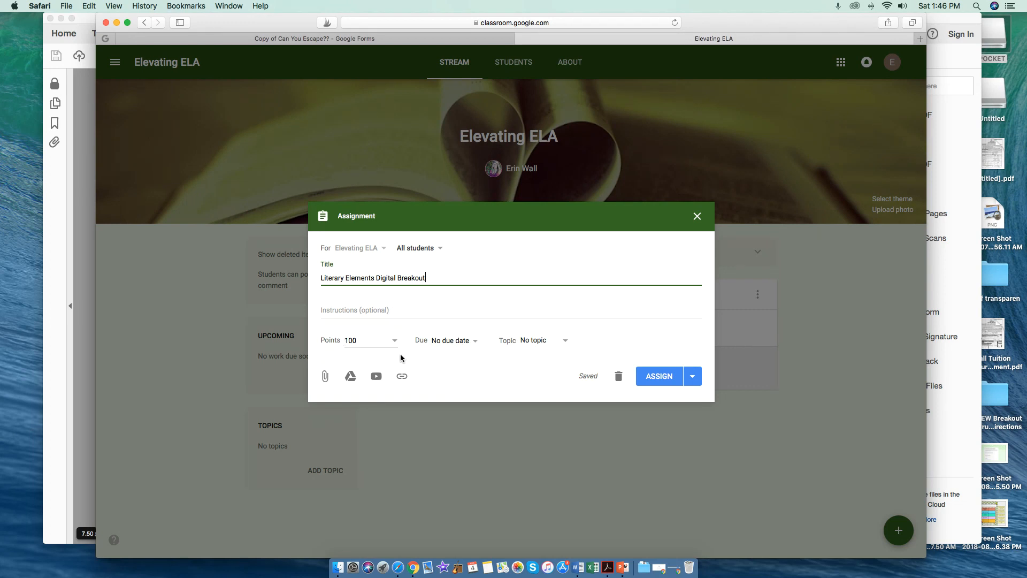
Step: Attach the most recent Copy of Can You Escape?? form from Google Drive to the assignment and assign it to all students
left_click(351, 376)
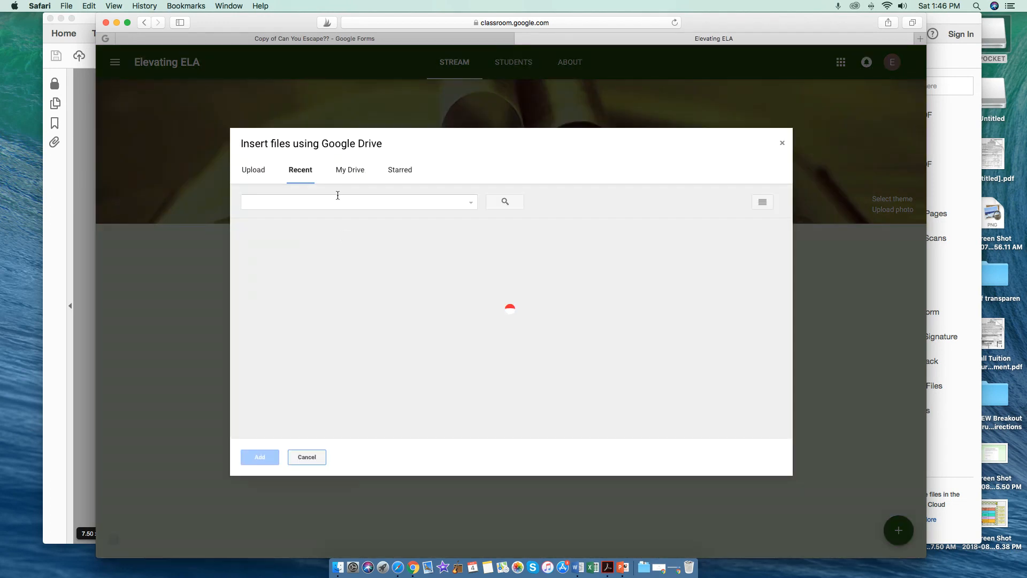
left_click(328, 205)
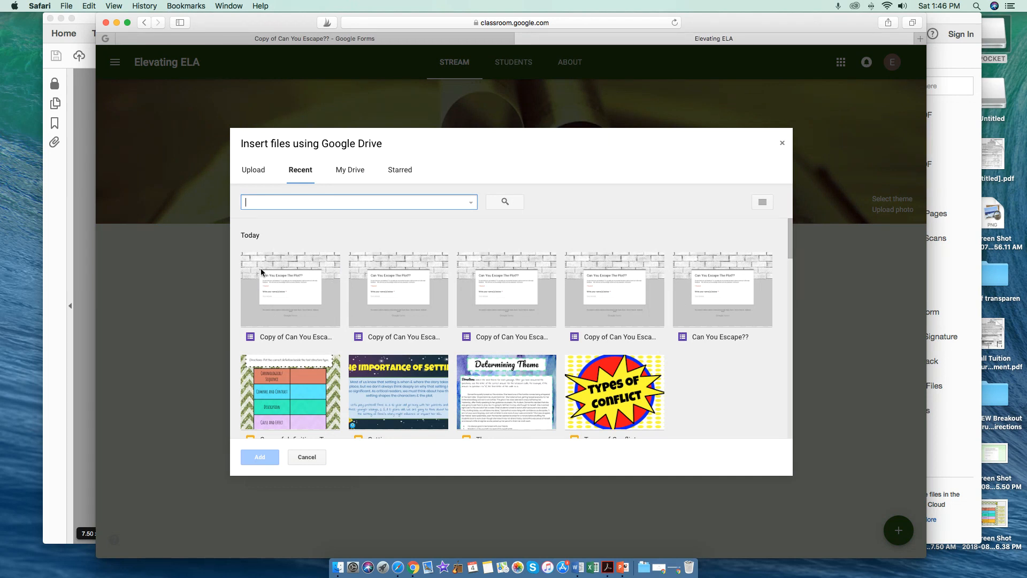
left_click(307, 320)
left_click(259, 457)
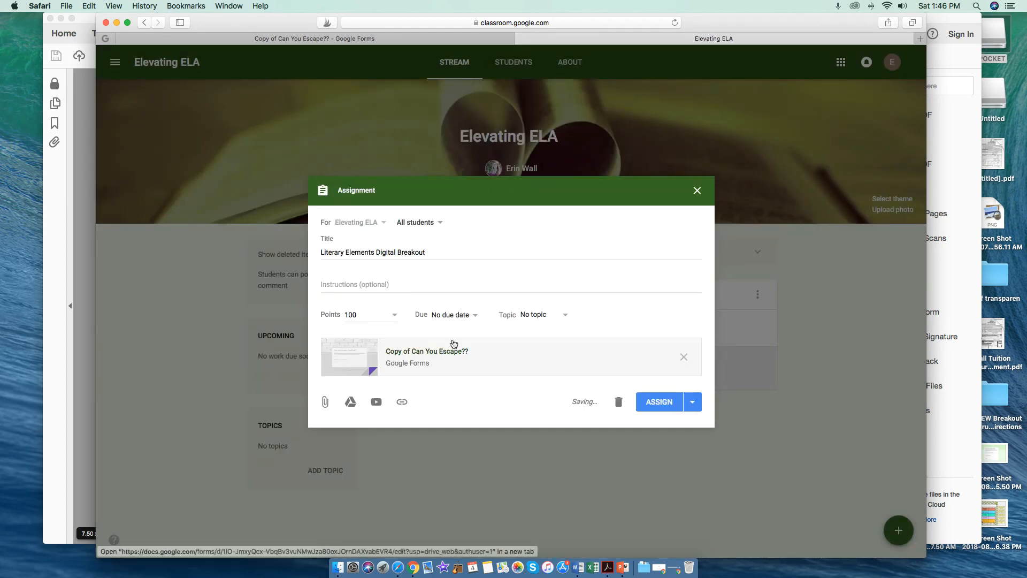
left_click(669, 408)
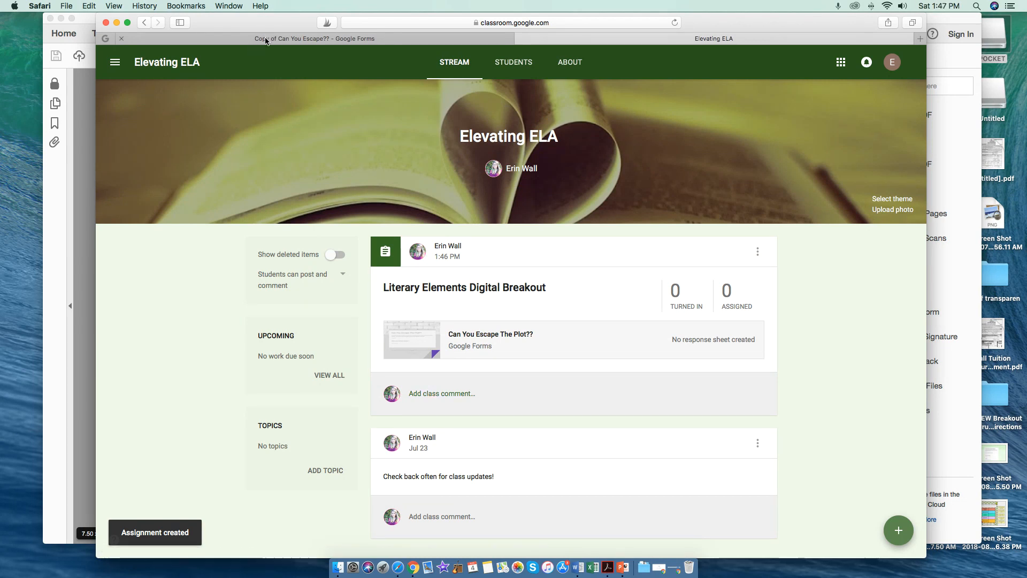
Step: Preview the assigned form as a student, entering a respondent name and continuing to the Breakout #1 Plot Line section, and close the preview
key("ctrl+shift+Tab")
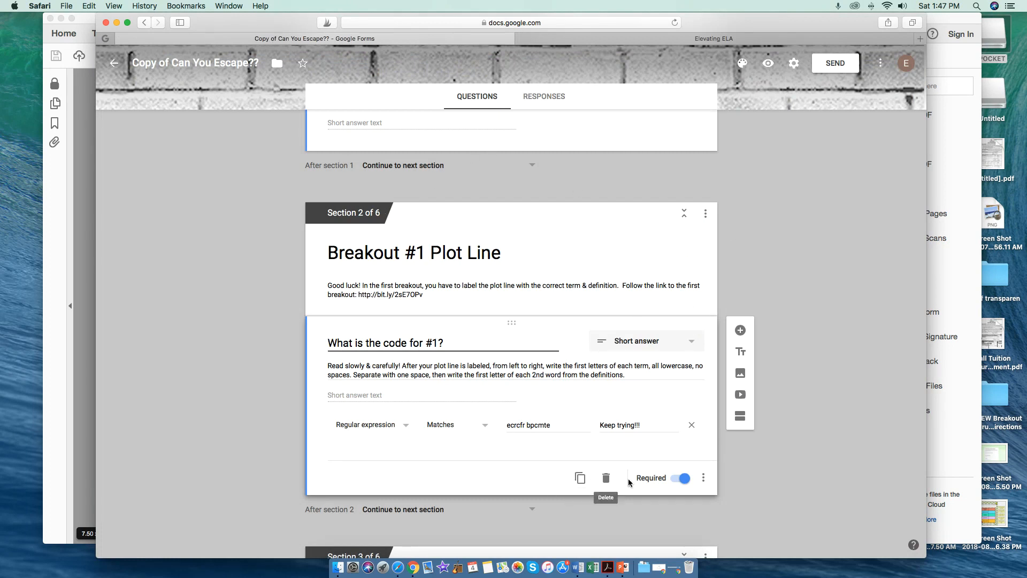
left_click(578, 36)
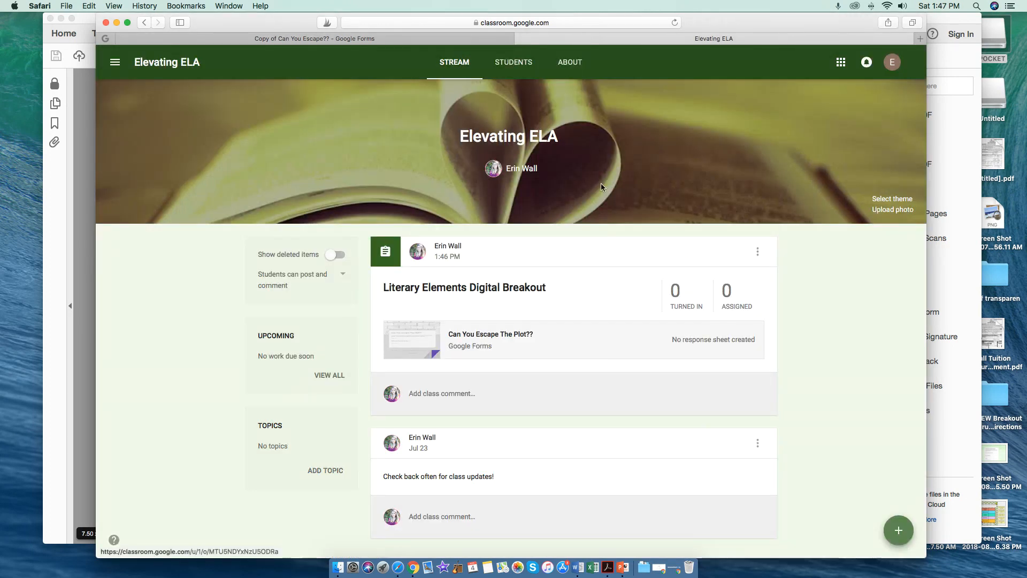
left_click(437, 343)
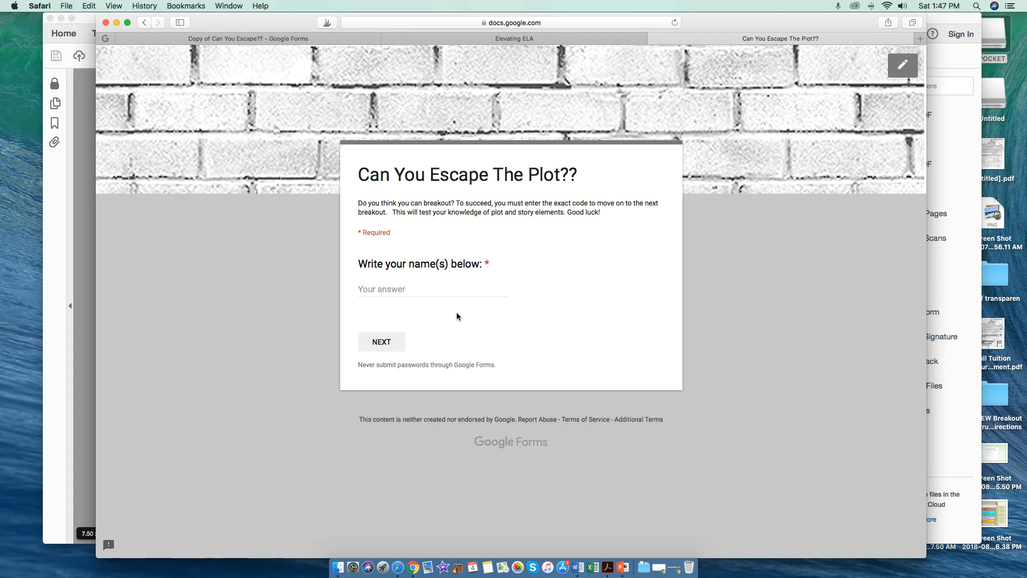
left_click(434, 290)
type("erin")
left_click(391, 343)
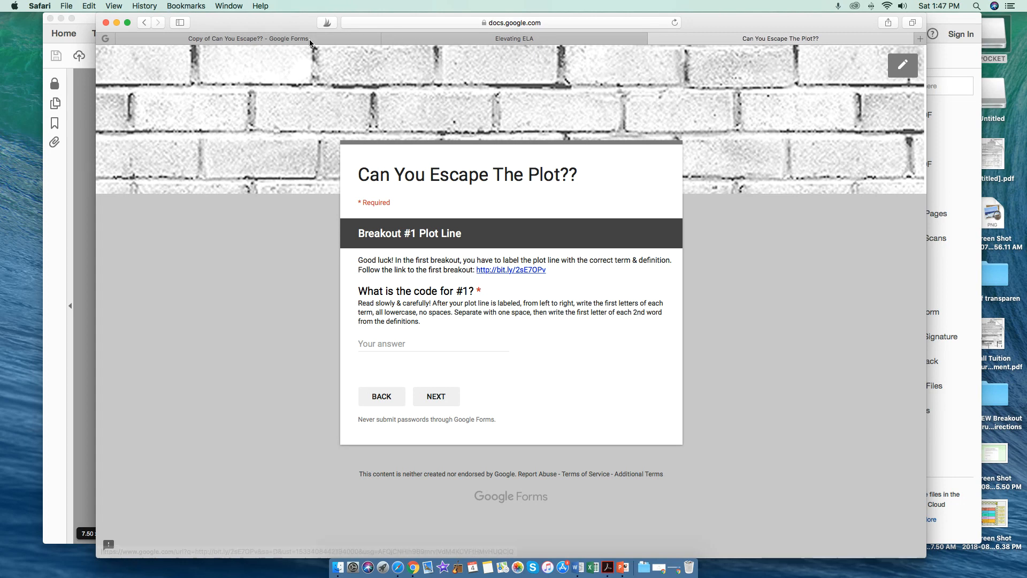
left_click(654, 39)
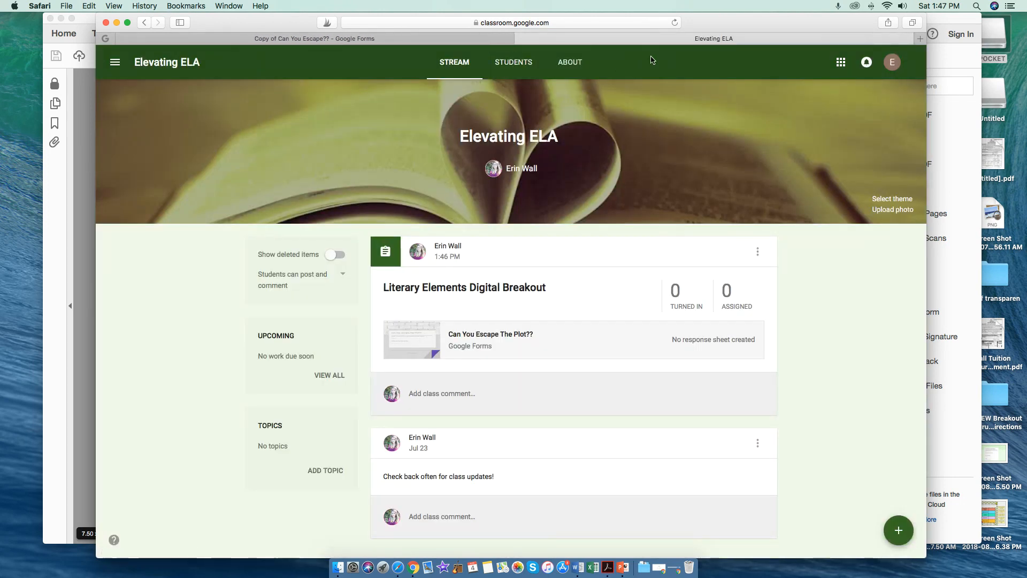
Step: Return to the form editor and generate a shortened URL for sending the form as a link
left_click(444, 38)
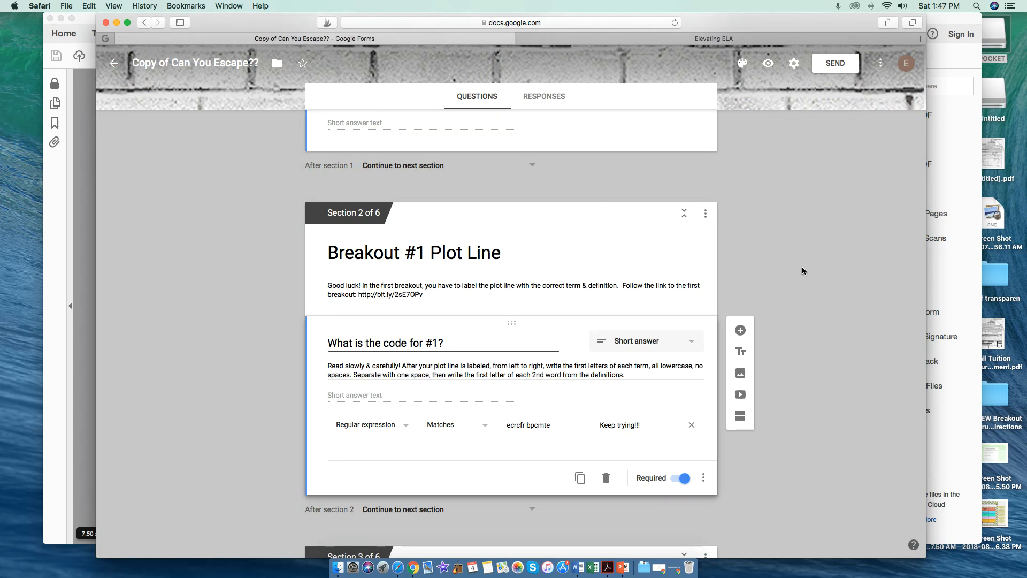
scroll(829, 292, "up", 5)
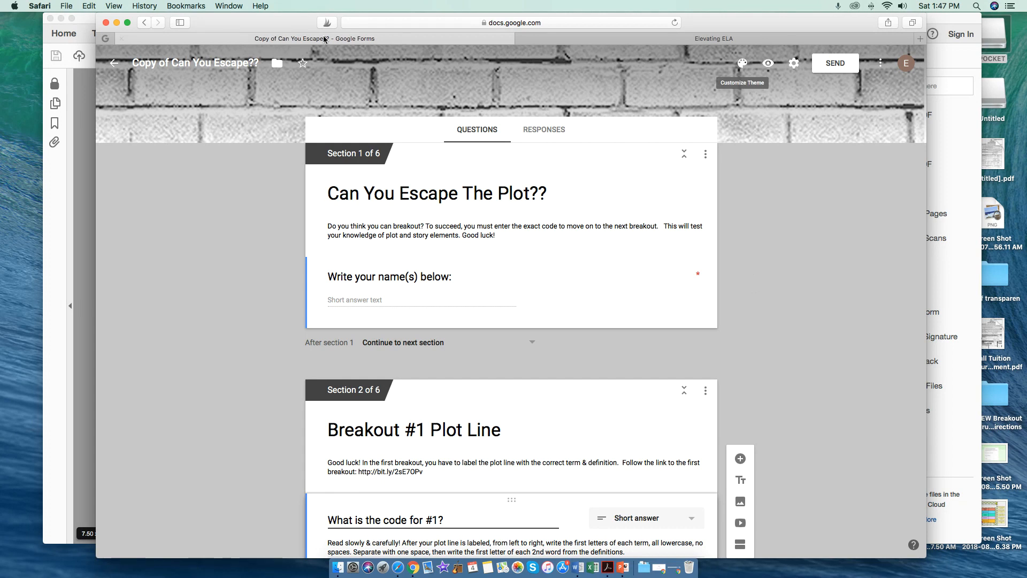
left_click(850, 65)
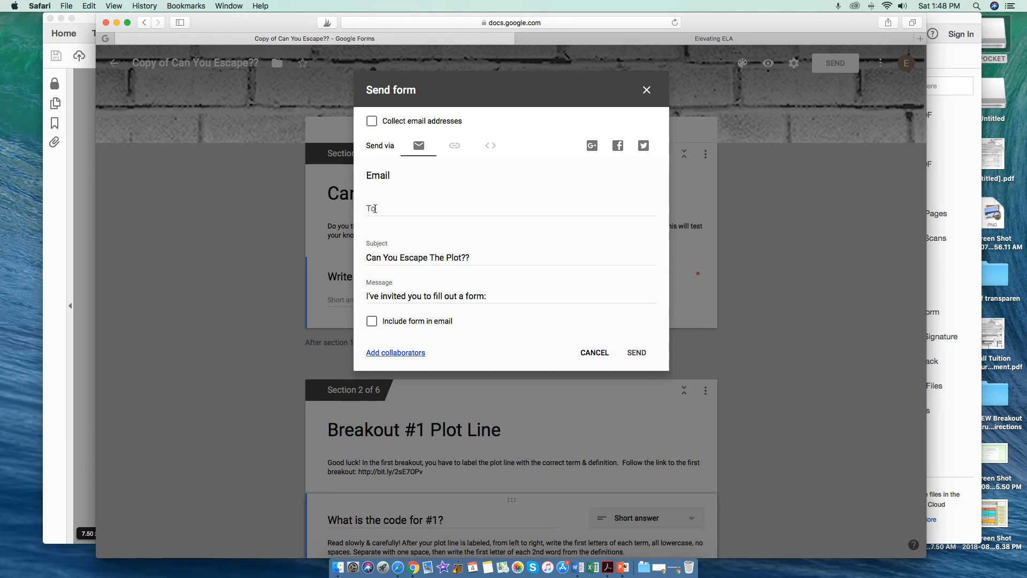
left_click(374, 209)
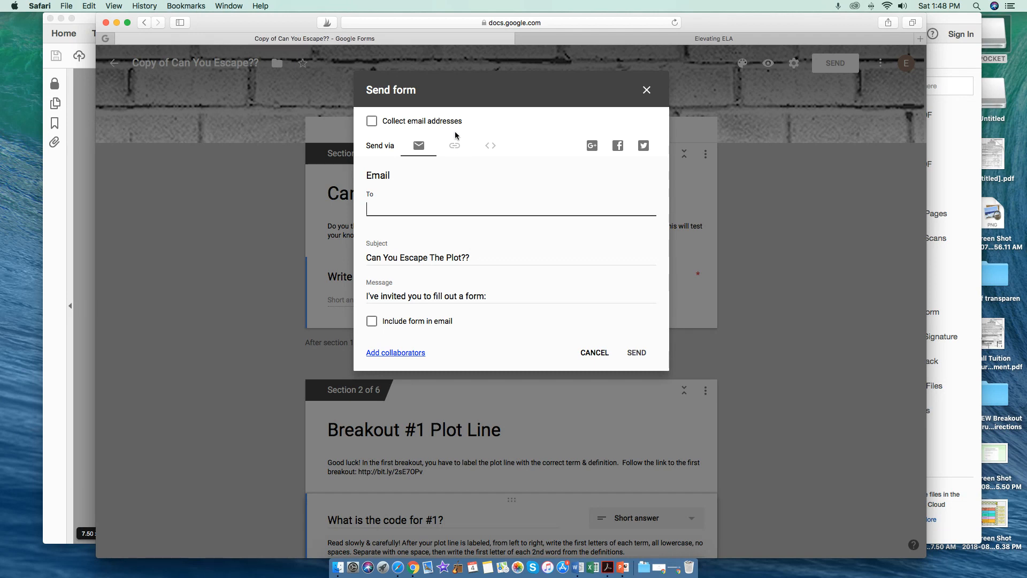
left_click(458, 148)
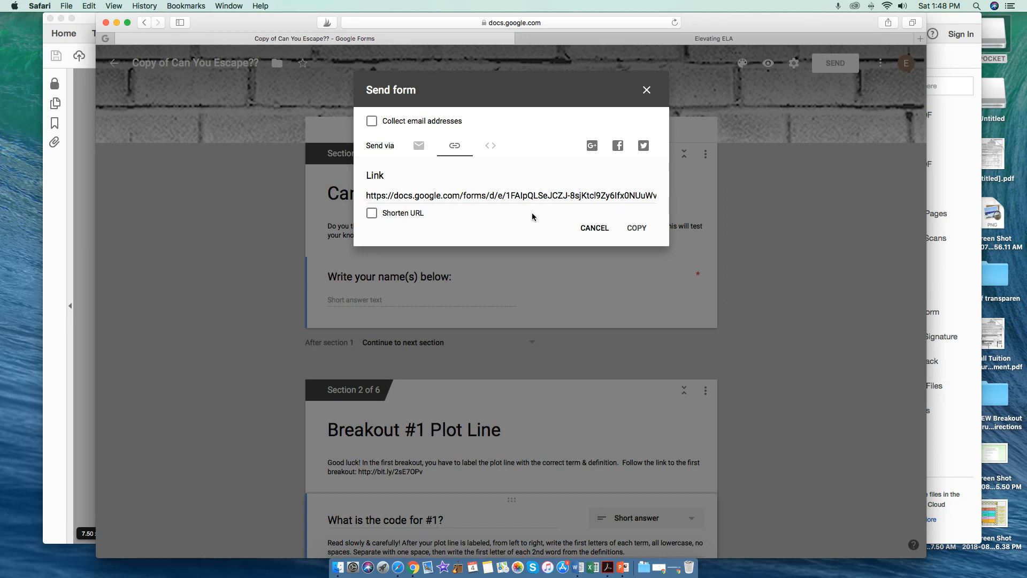
left_click(397, 213)
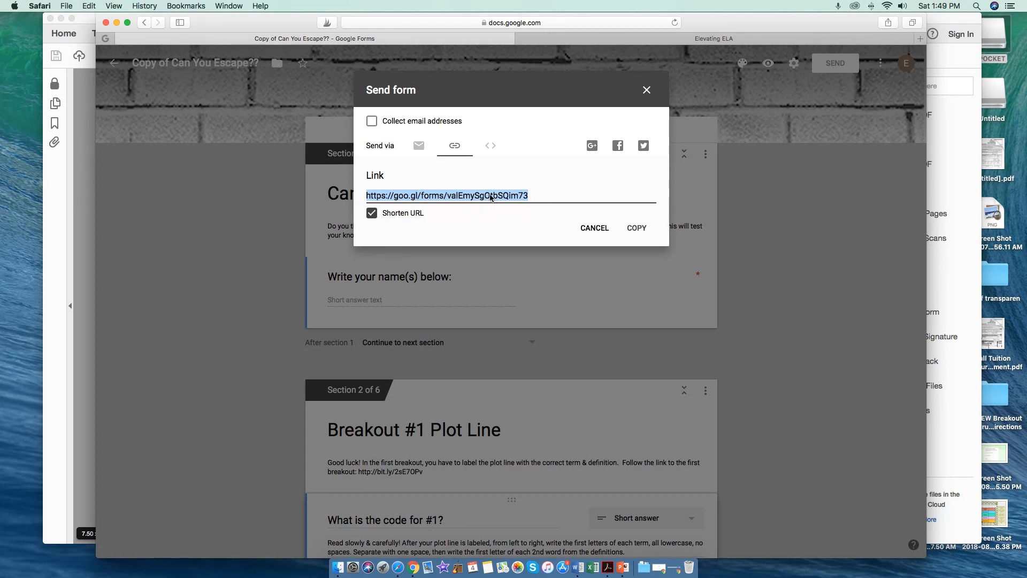
left_click(920, 38)
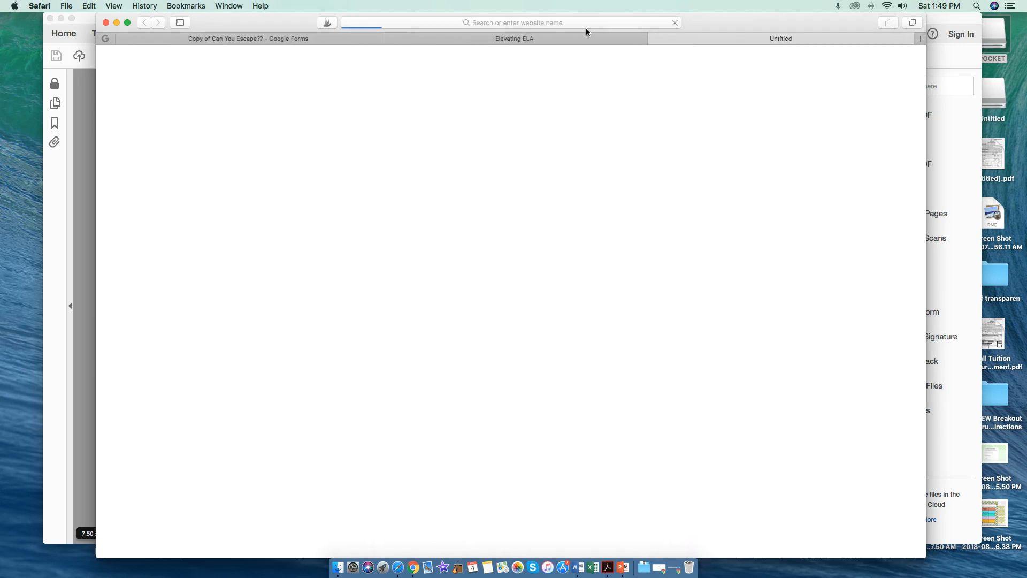
left_click(553, 24)
type("https://goo.gl/forms/valEmySgOtbSQim73")
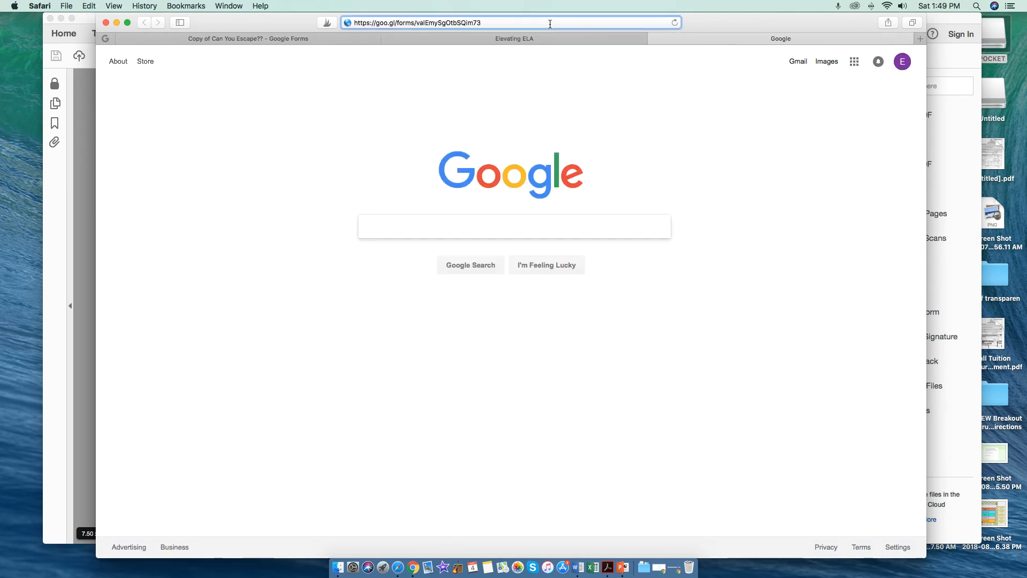
key("Return")
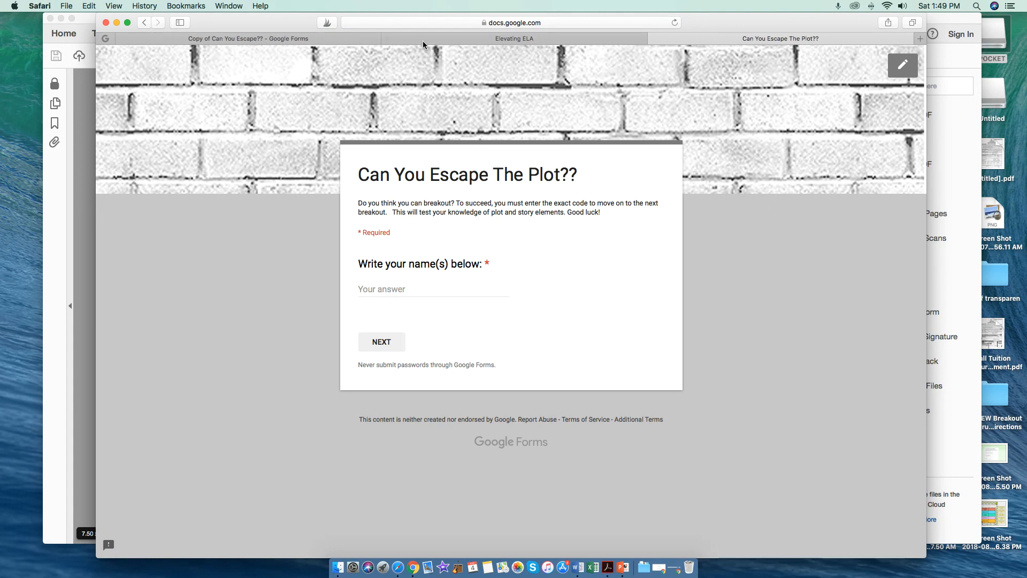
Step: Return to the form editor, close the Send form dialog, and switch to the Chrome window with the blank new tab
left_click(305, 38)
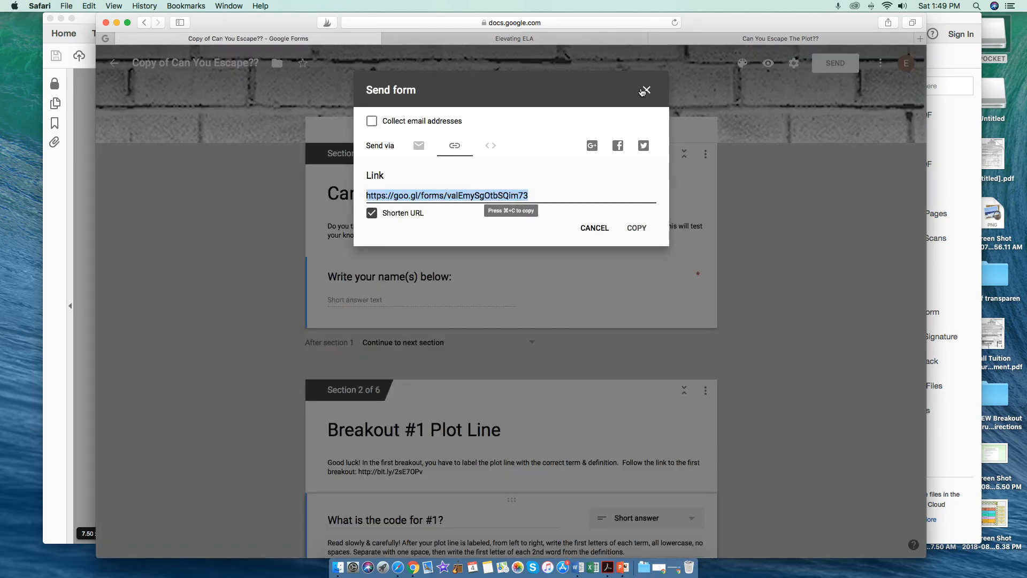
left_click(644, 91)
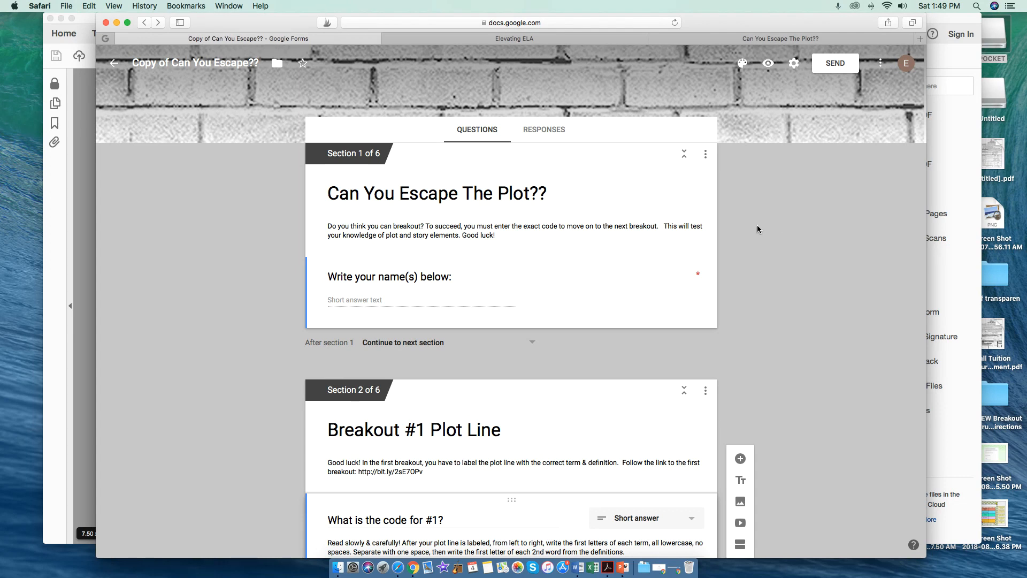
left_click(665, 563)
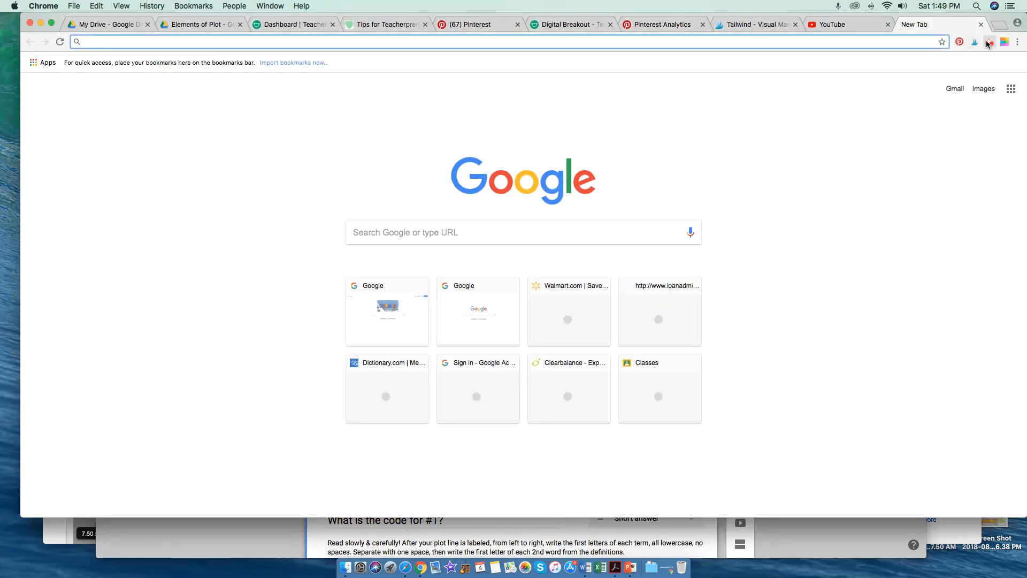